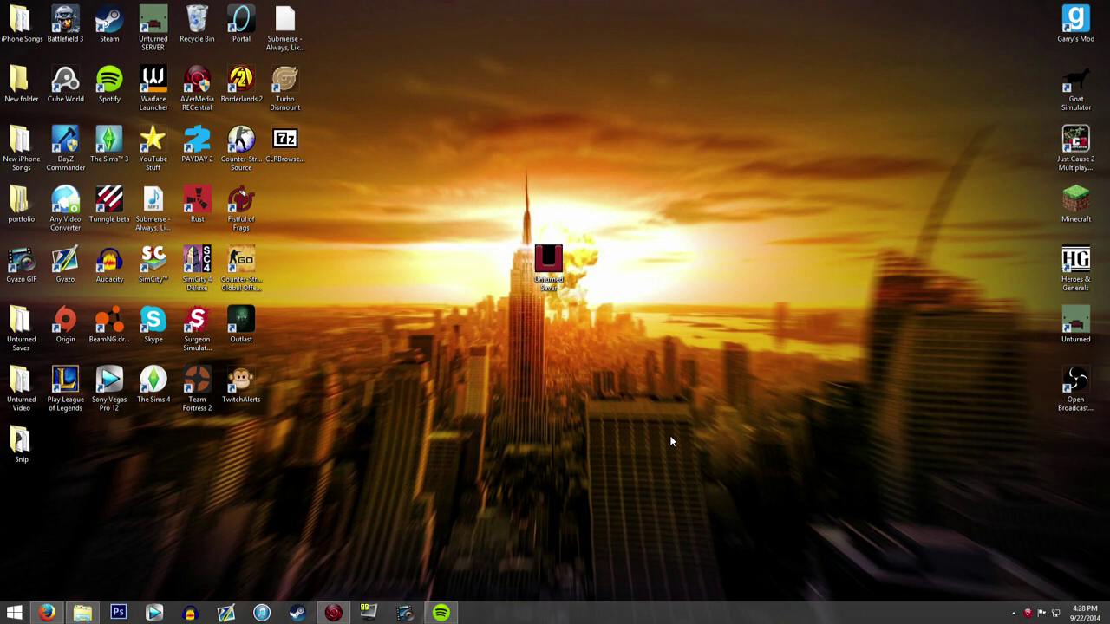
Open the Unturned save manager from the desktop and move its window toward the middle of the screen
double_click(553, 258)
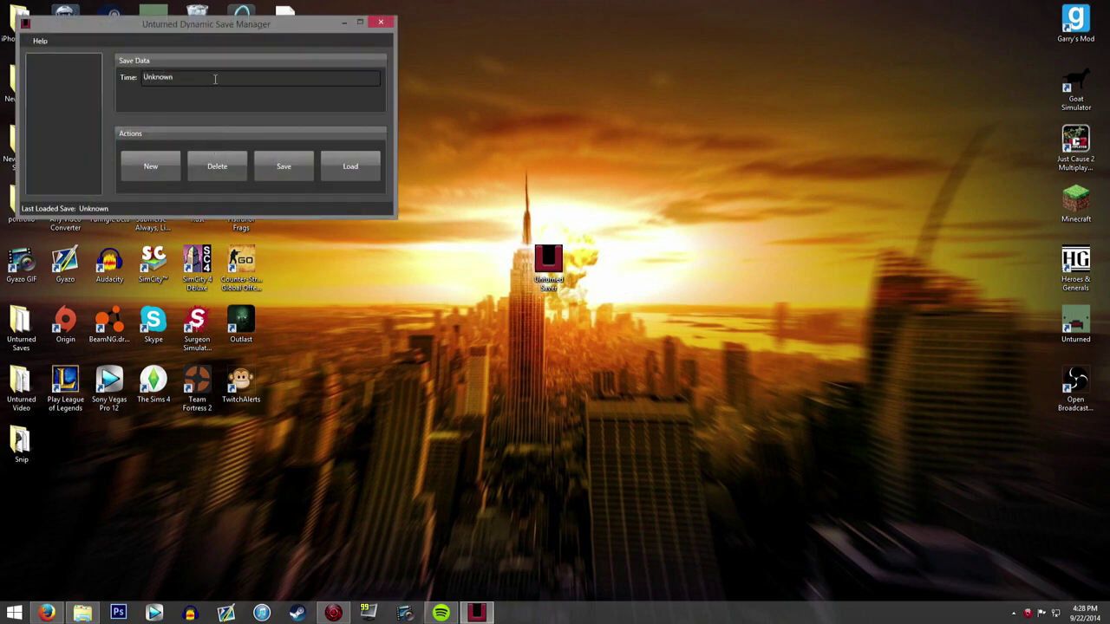
left_click_drag(254, 32, 556, 248)
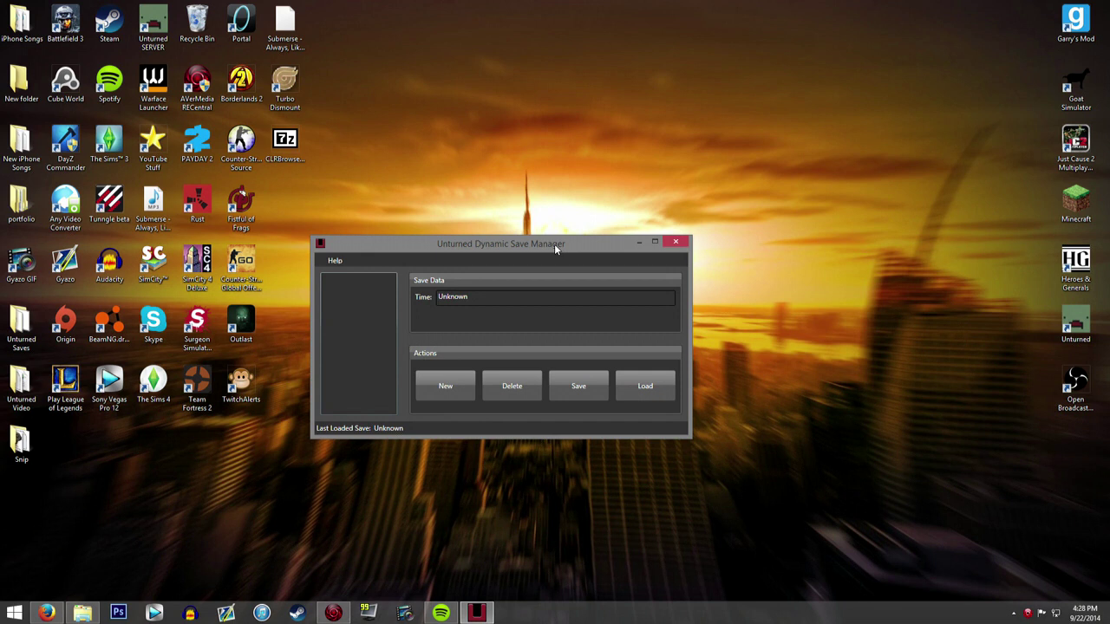
left_click_drag(546, 244, 573, 185)
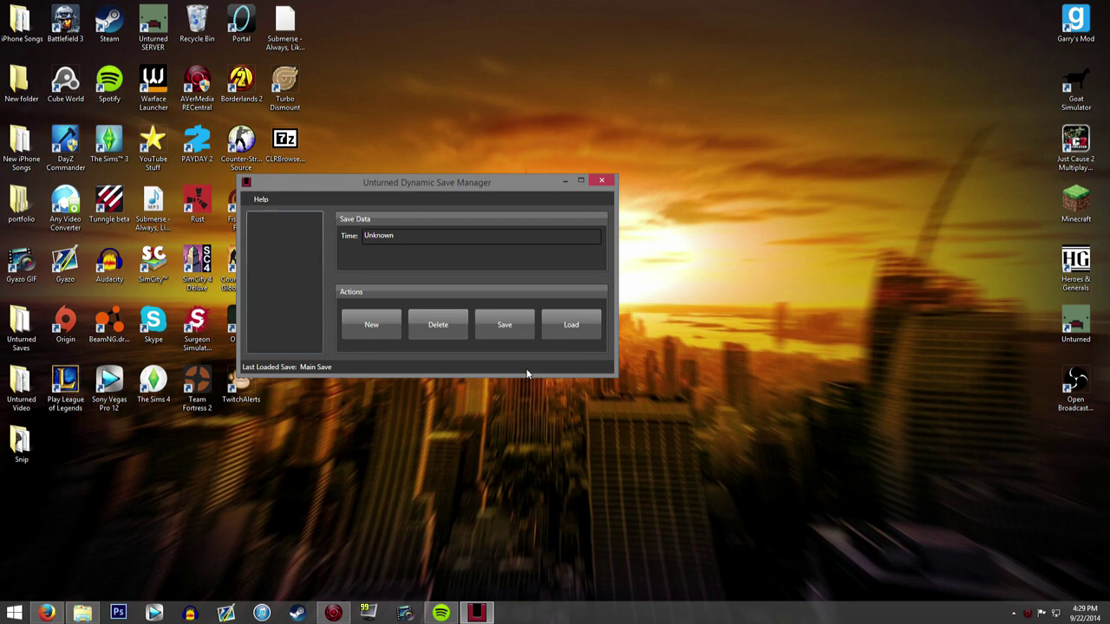
Save the current Unturned progress as a new save named "Main Save"
left_click(515, 325)
left_click_drag(238, 154, 470, 293)
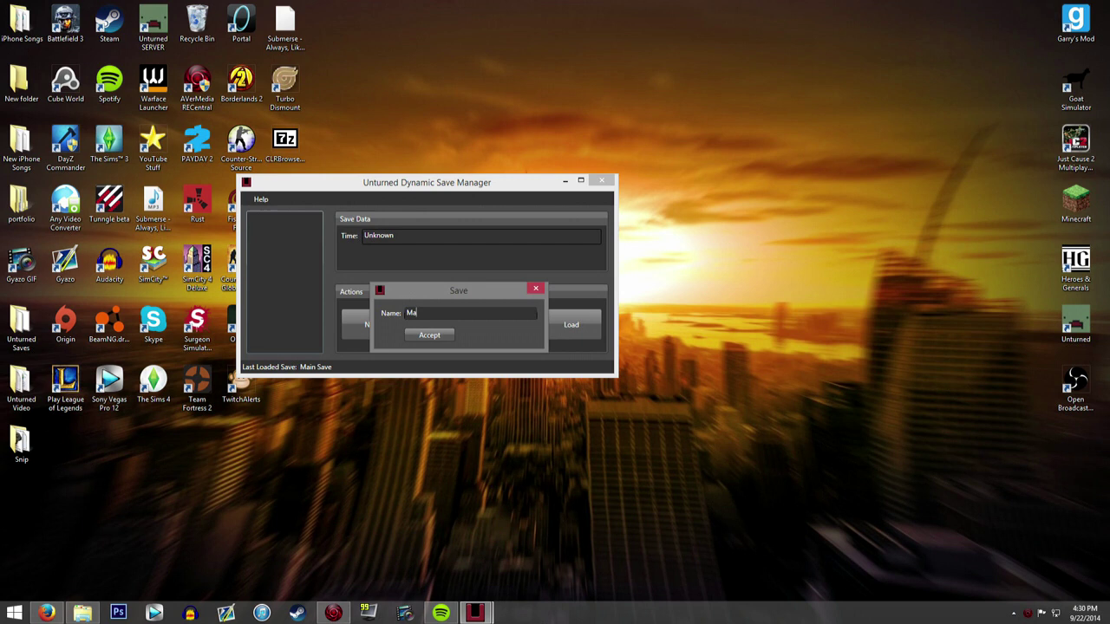
type("in H")
key("BackSpace")
type("Save")
left_click(415, 335)
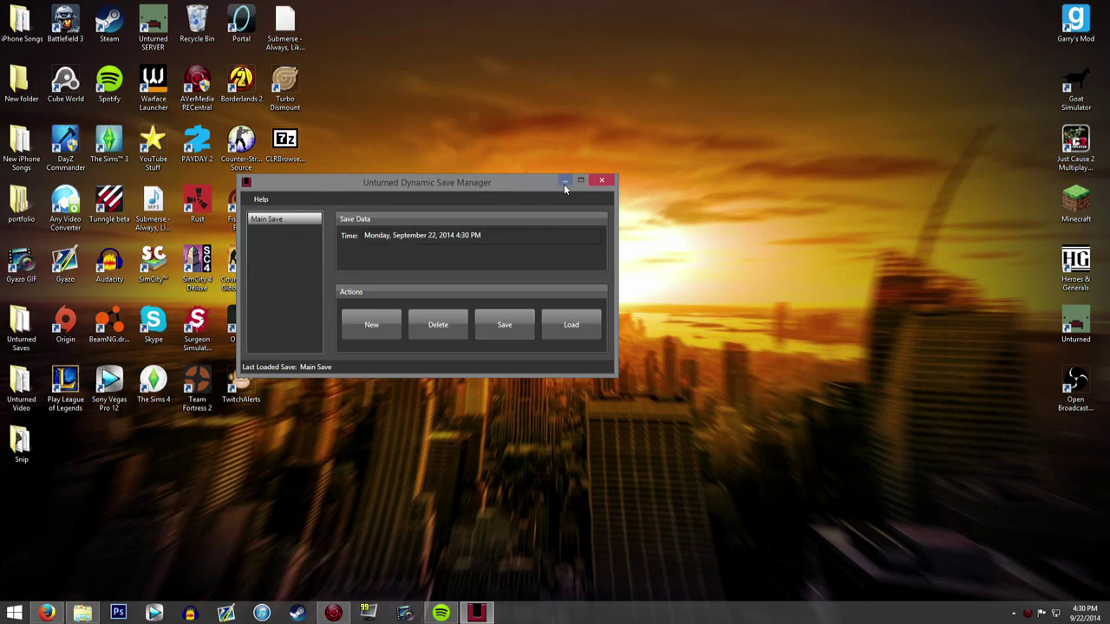
Close the save manager, then launch Unturned and switch its display mode from windowed to fullscreen
left_click(602, 180)
double_click(1089, 330)
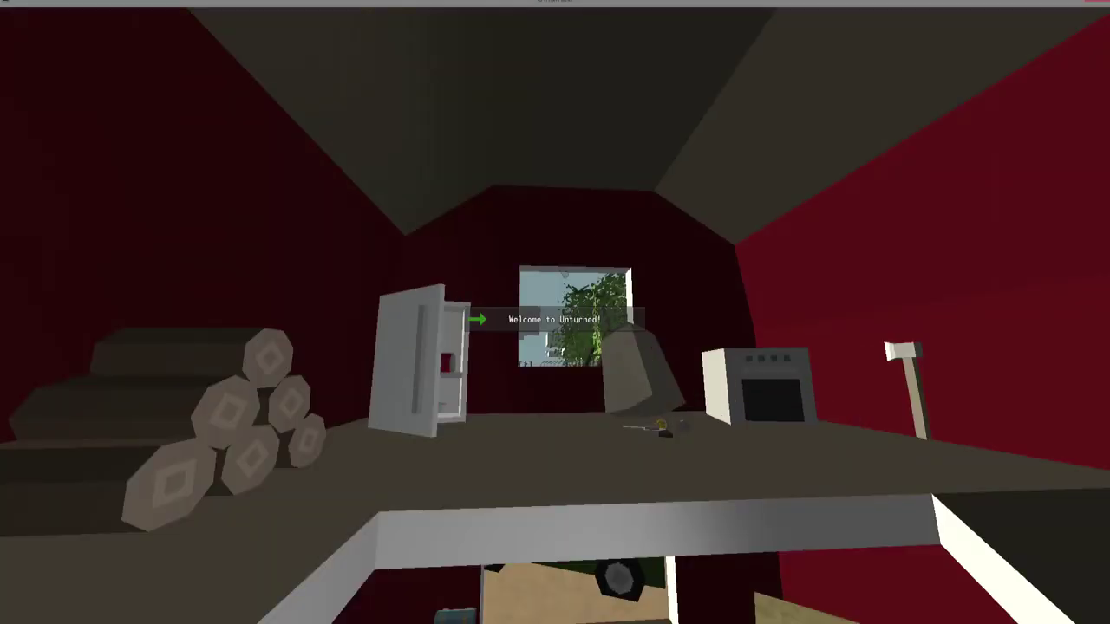
left_click(48, 349)
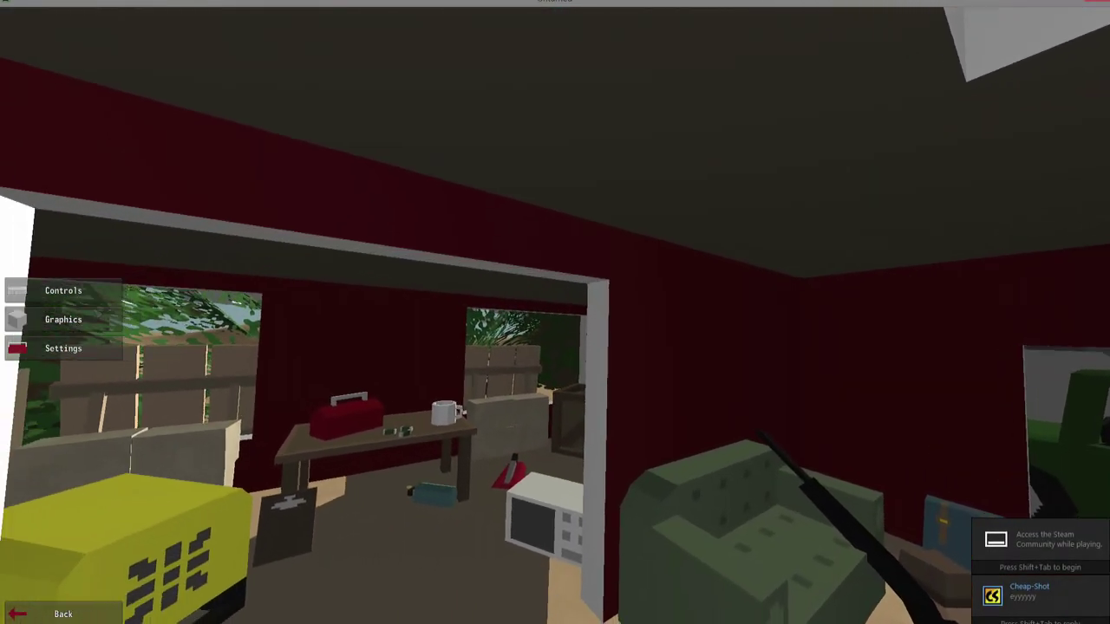
left_click(111, 321)
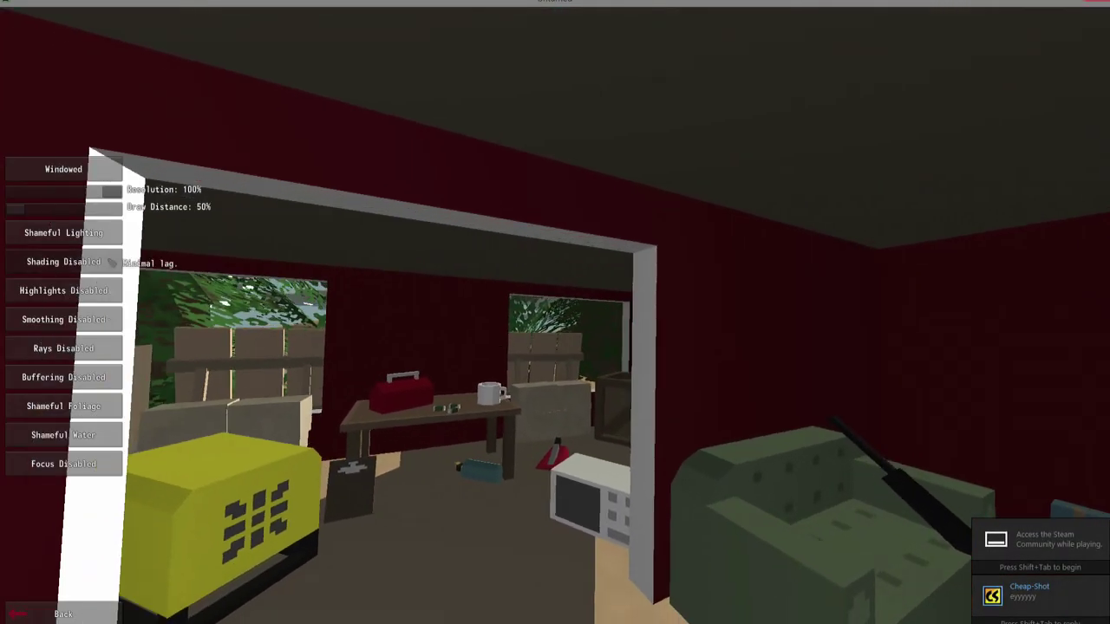
left_click(63, 169)
left_click(63, 609)
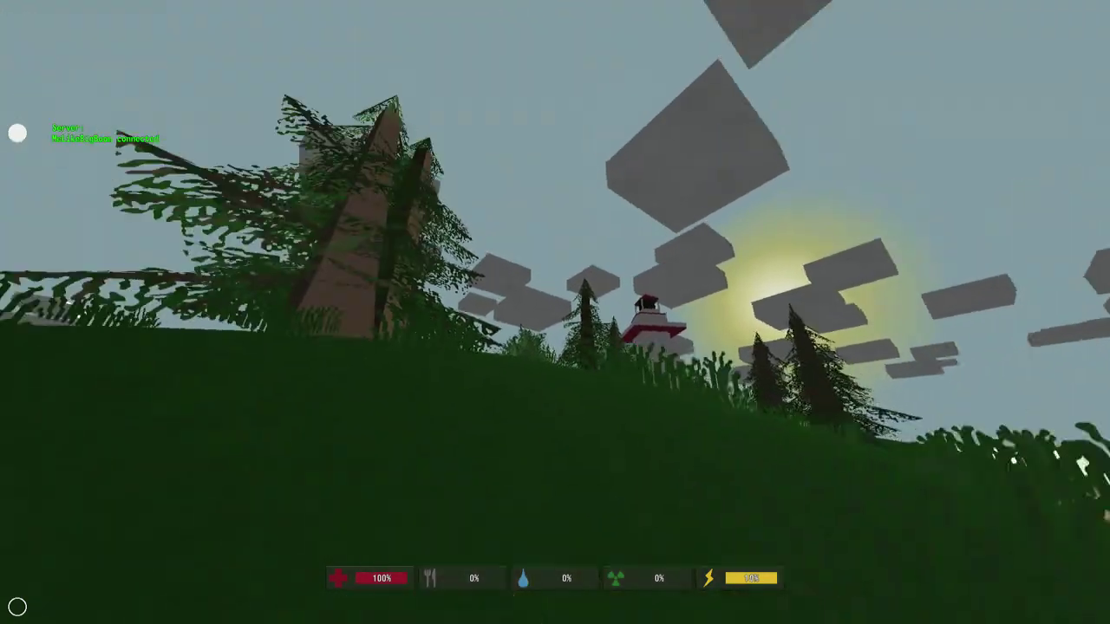
Move the character away from the starting spot and swim through the water along the shore
key("space")
key("w")
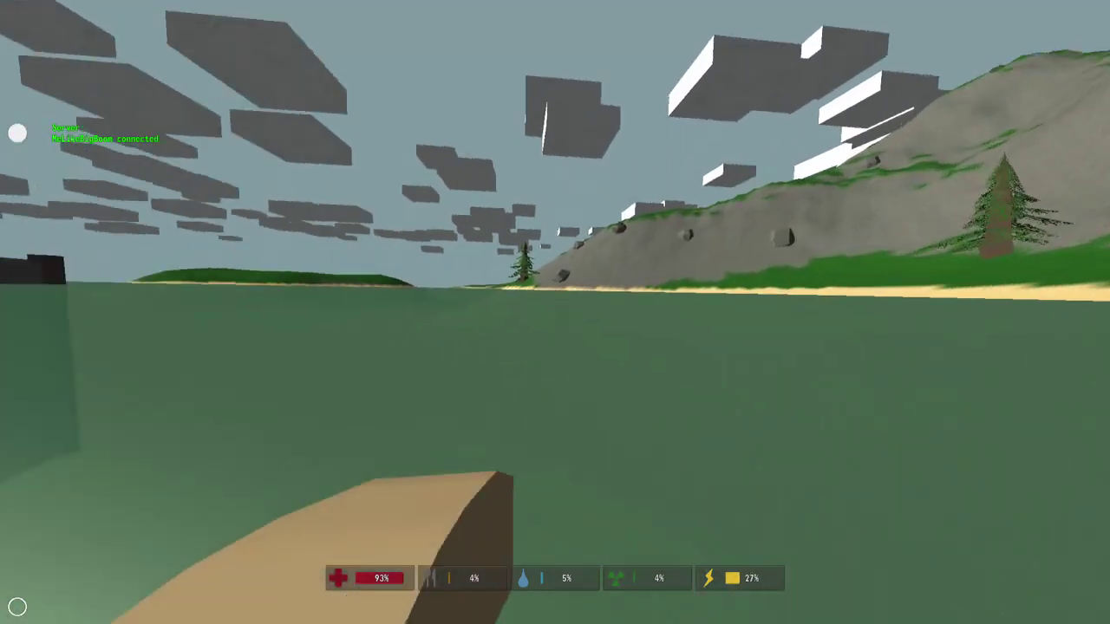
key("w")
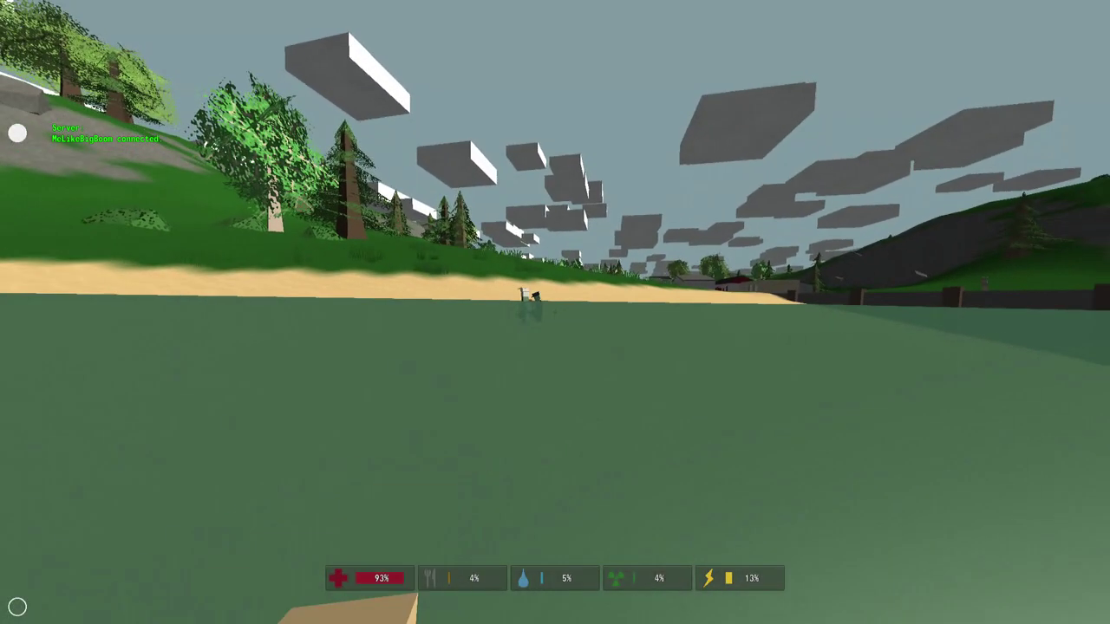
key("w")
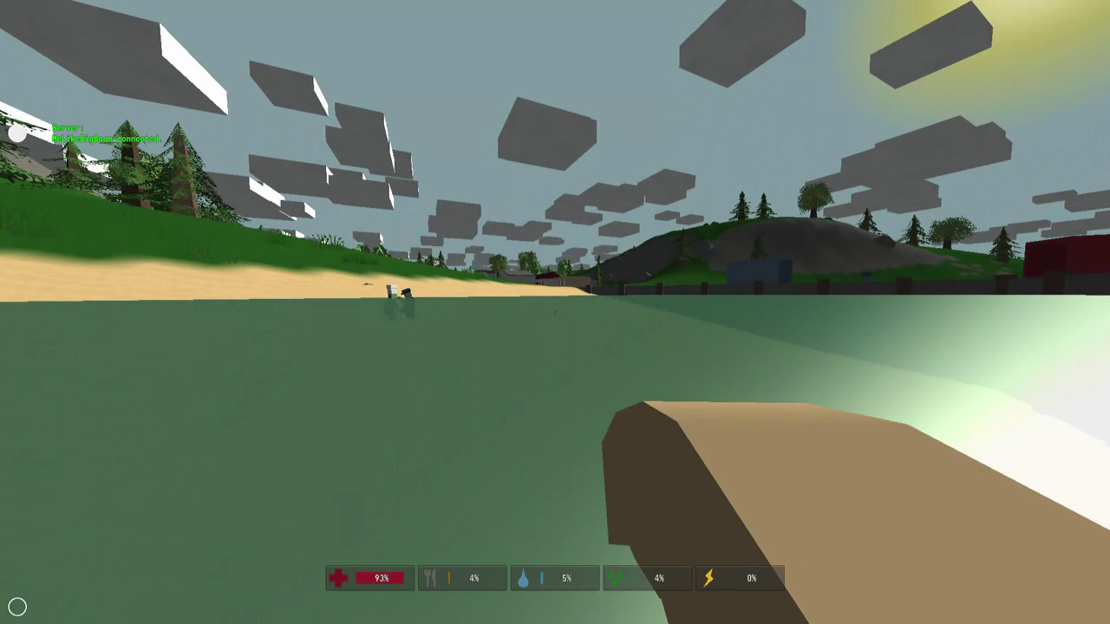
key("w")
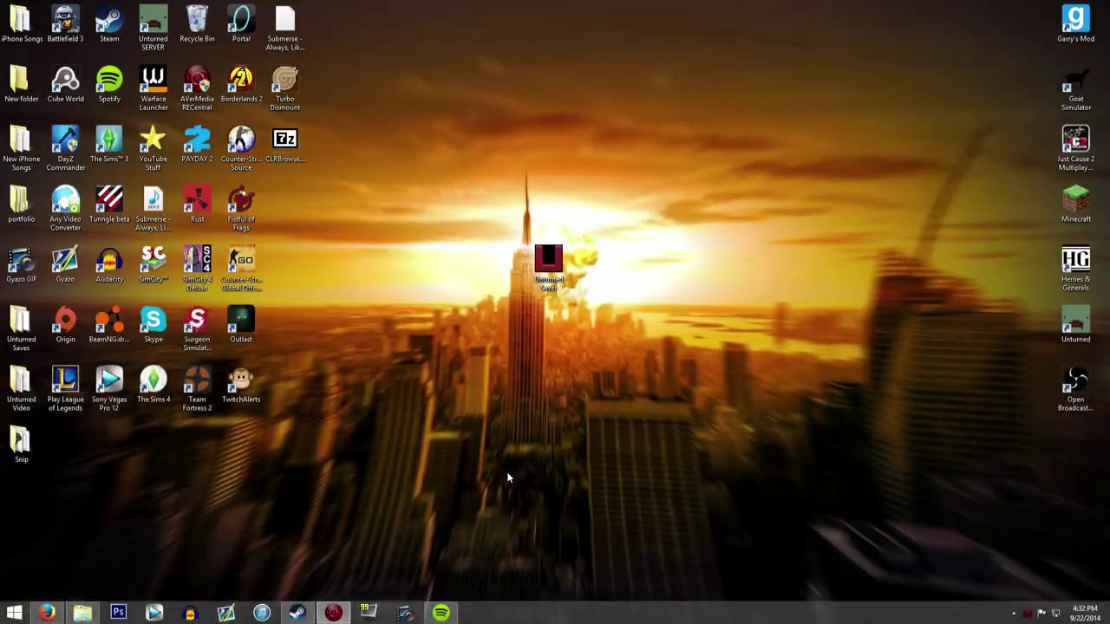
Reopen the Unturned save manager and store the current progress as "Test Save"
double_click(547, 256)
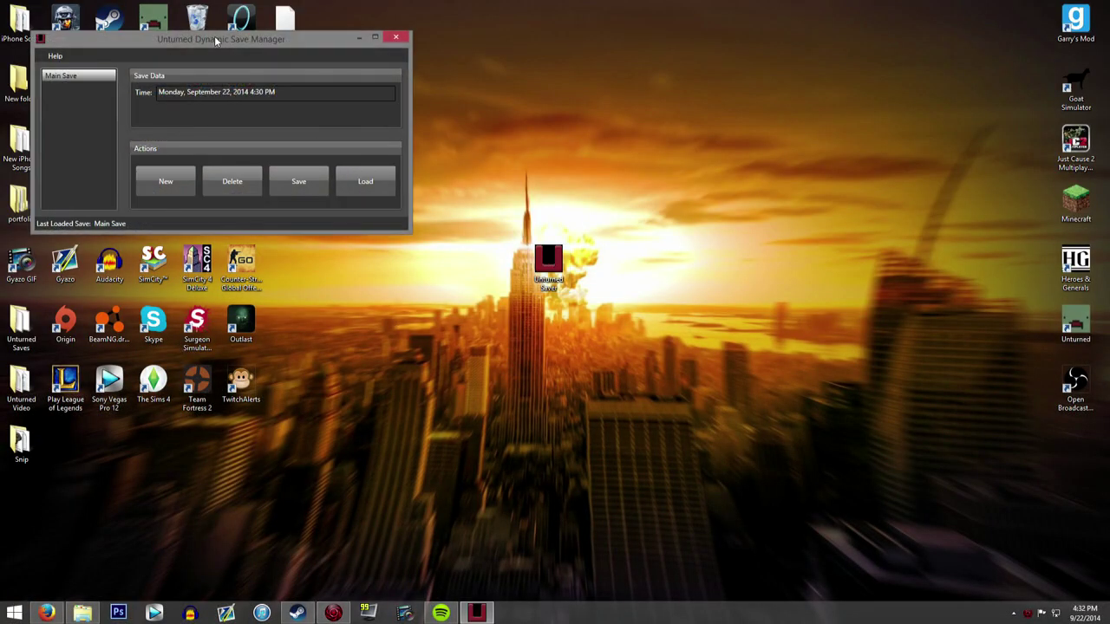
left_click_drag(217, 39, 486, 154)
left_click(566, 300)
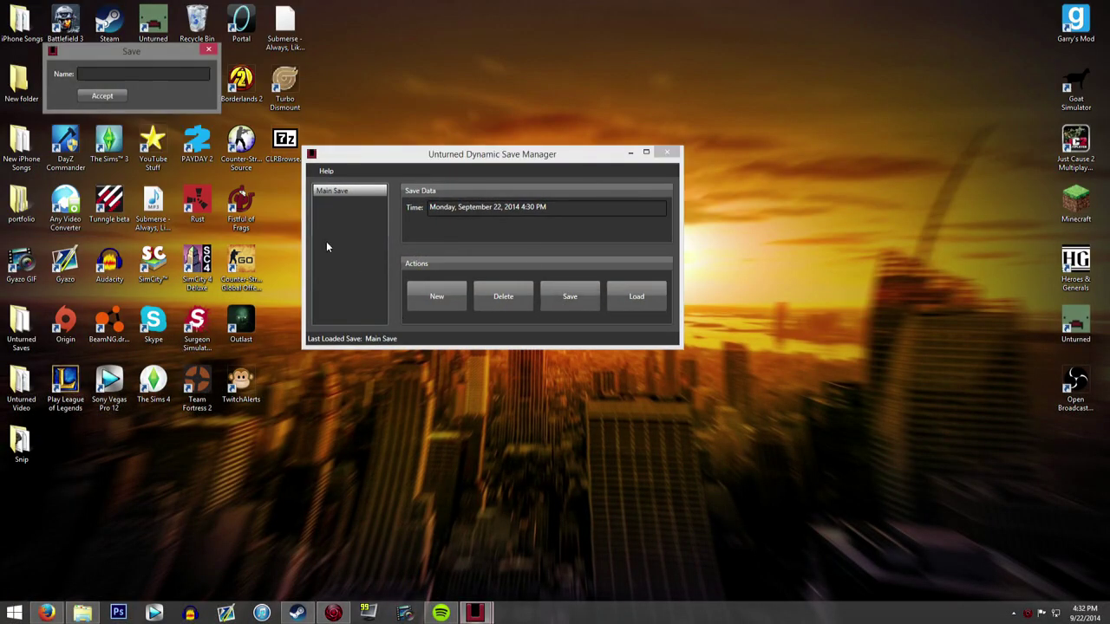
left_click(156, 77)
type("Test Save")
left_click(109, 95)
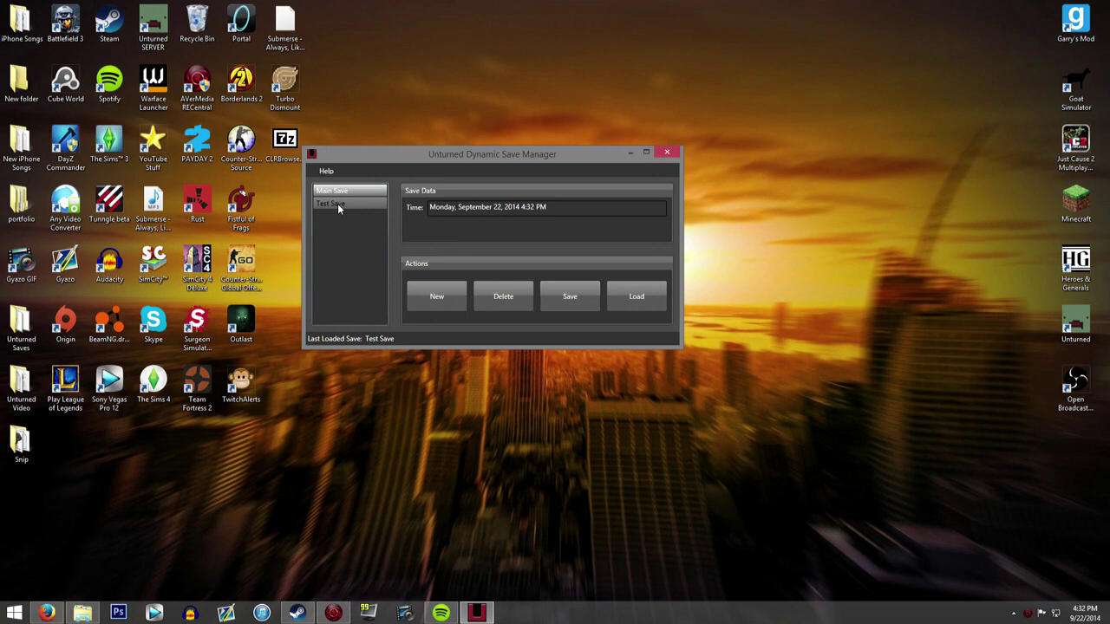
Compare the Main Save and Test Save entries, and load Main Save, confirming the load
left_click(338, 203)
left_click(356, 191)
left_click(338, 204)
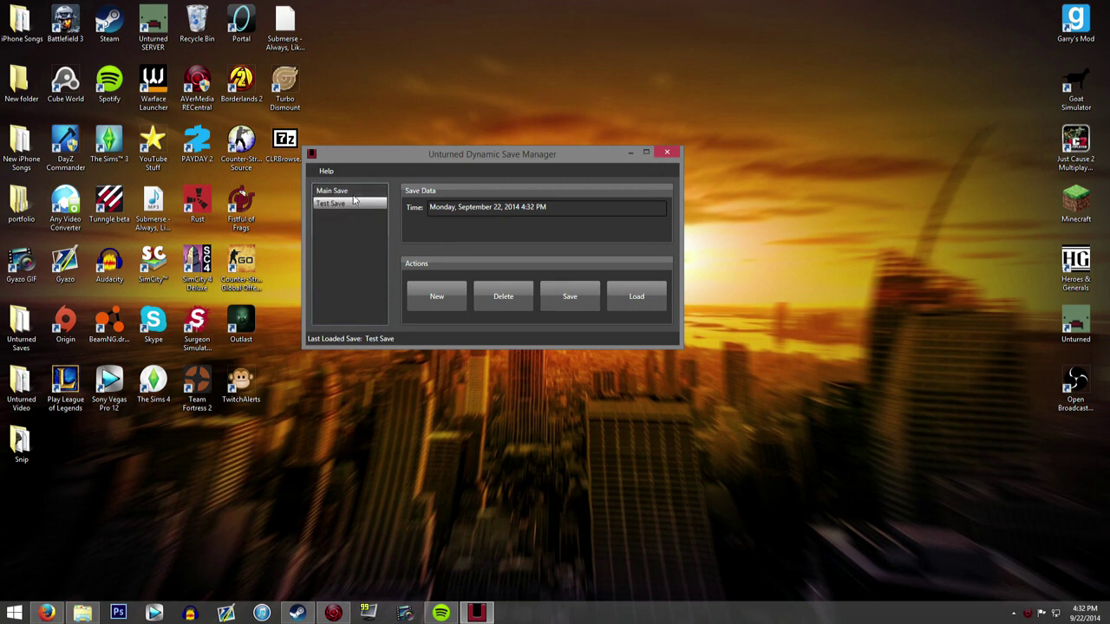
left_click(351, 191)
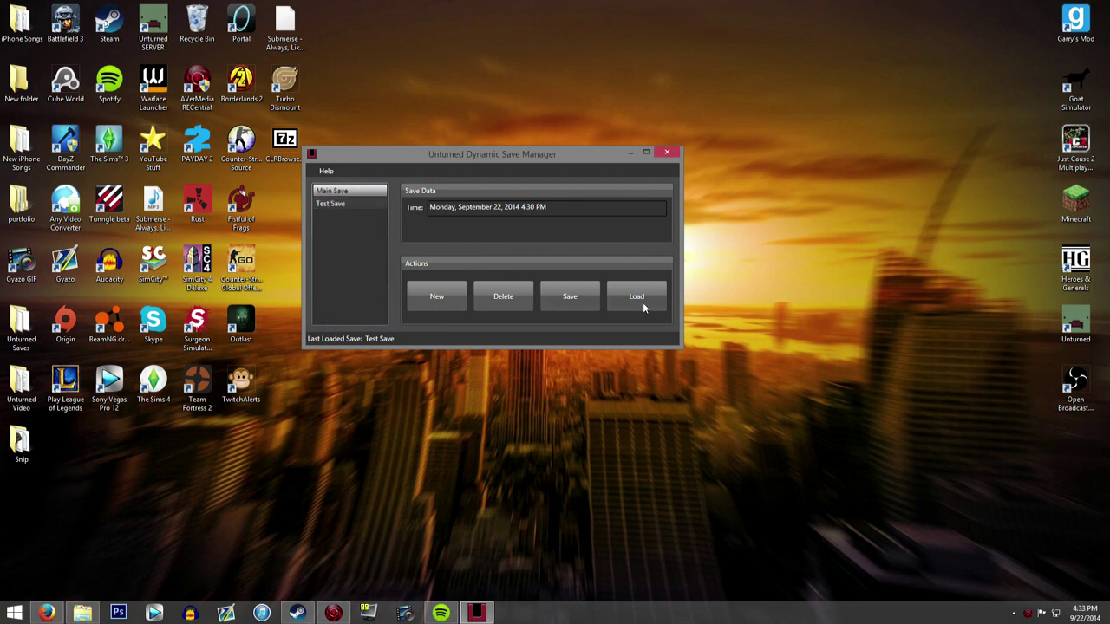
left_click(642, 297)
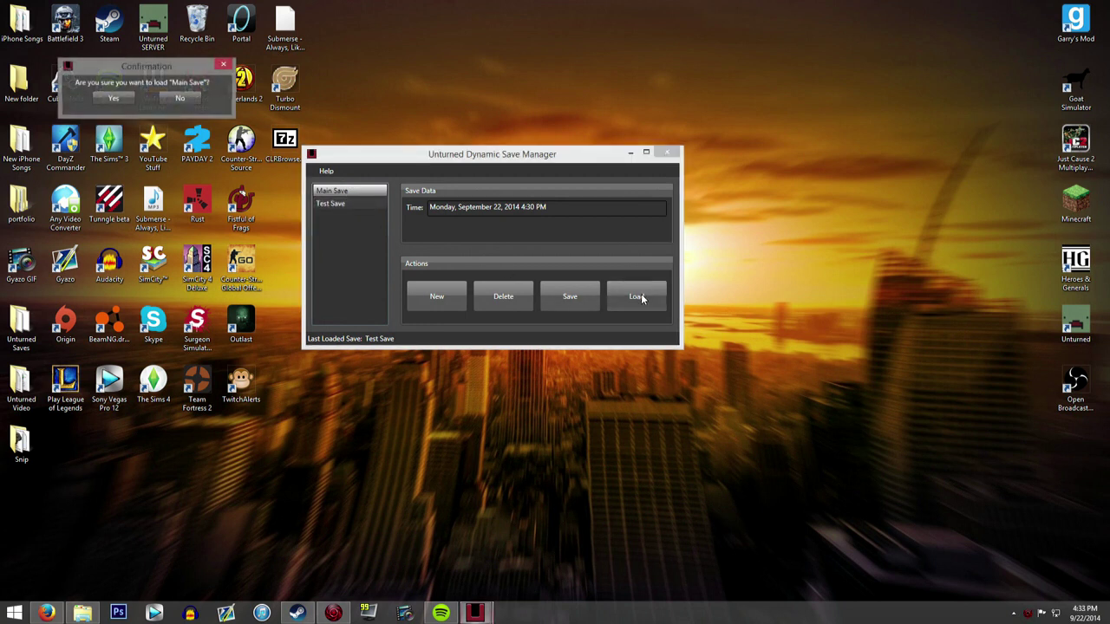
left_click(111, 97)
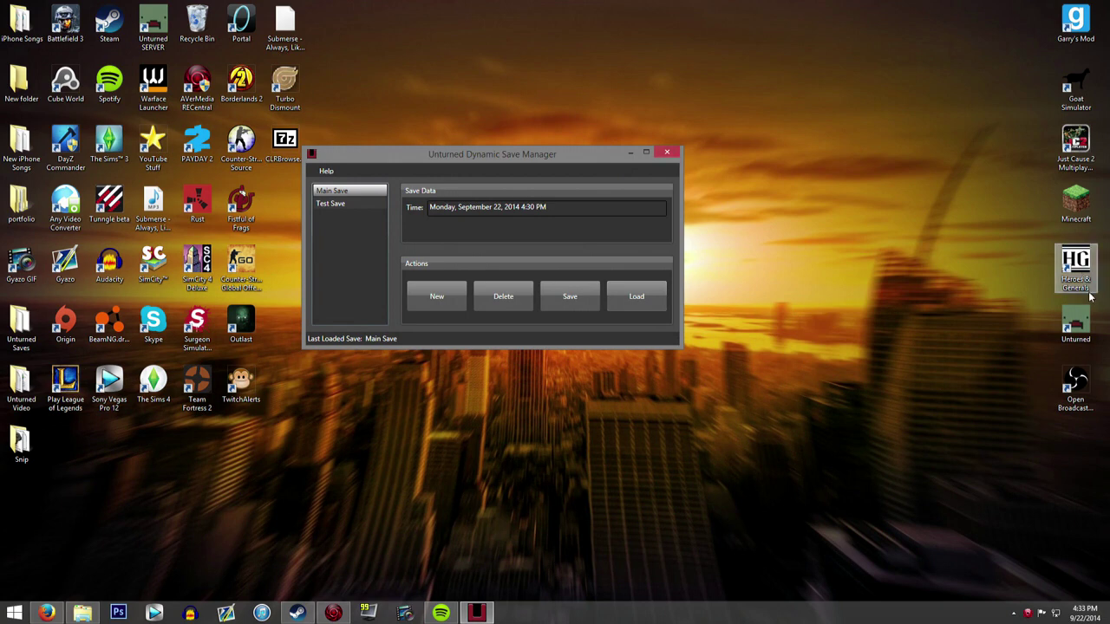
Start Unturned with Main Save loaded and set its graphics to fullscreen
double_click(1093, 323)
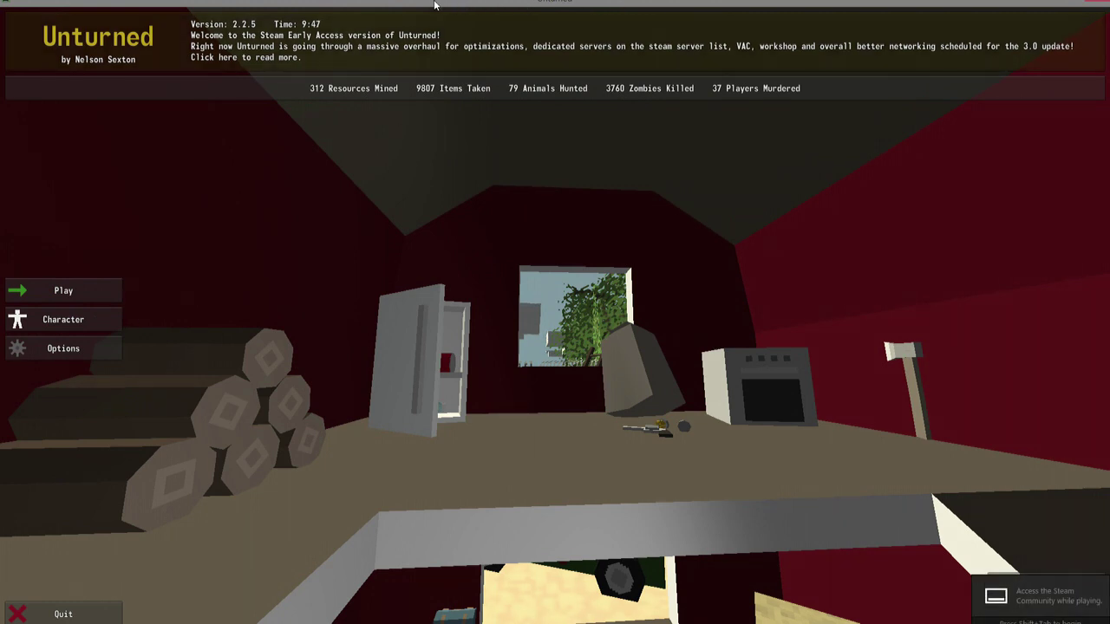
left_click(63, 348)
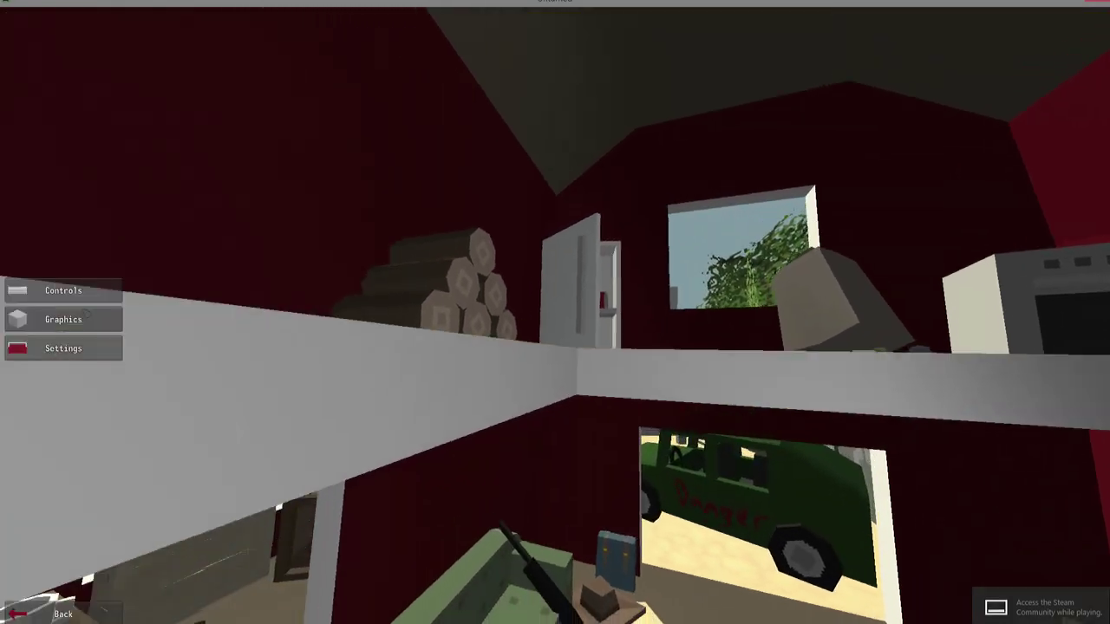
left_click(63, 319)
left_click(64, 163)
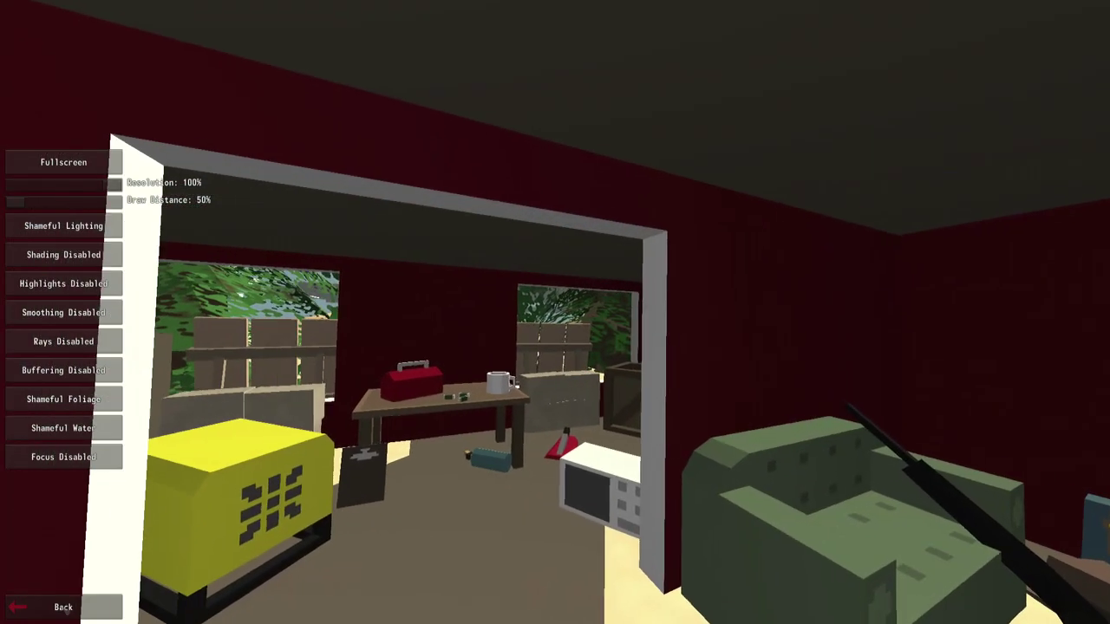
left_click(63, 607)
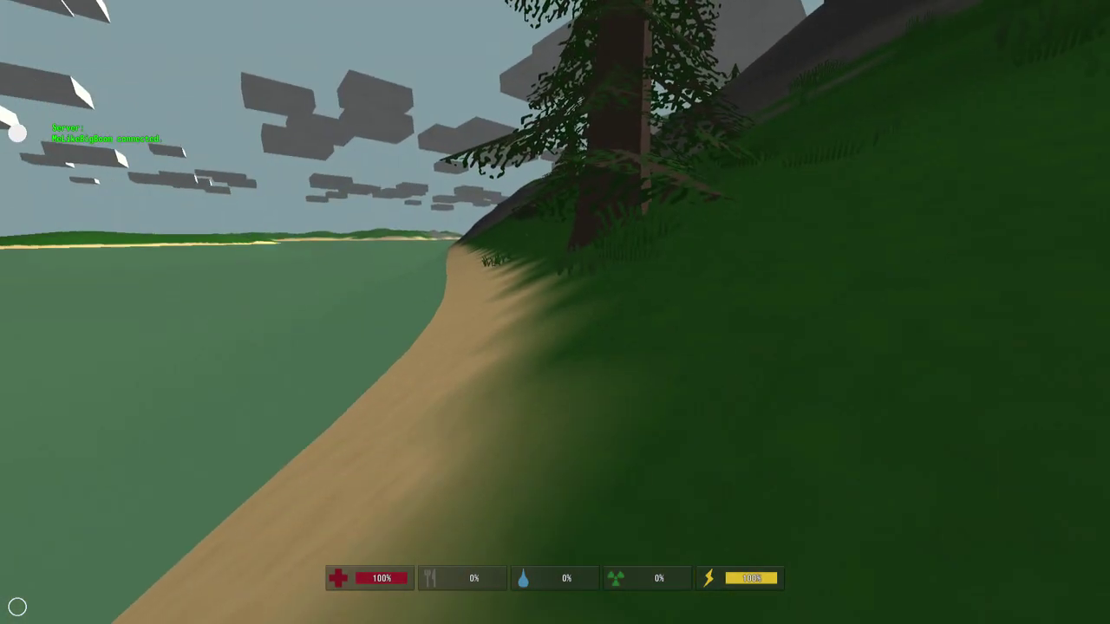
Check the character's inventory in the loaded Main Save and leave the game
key("Tab")
key("Tab")
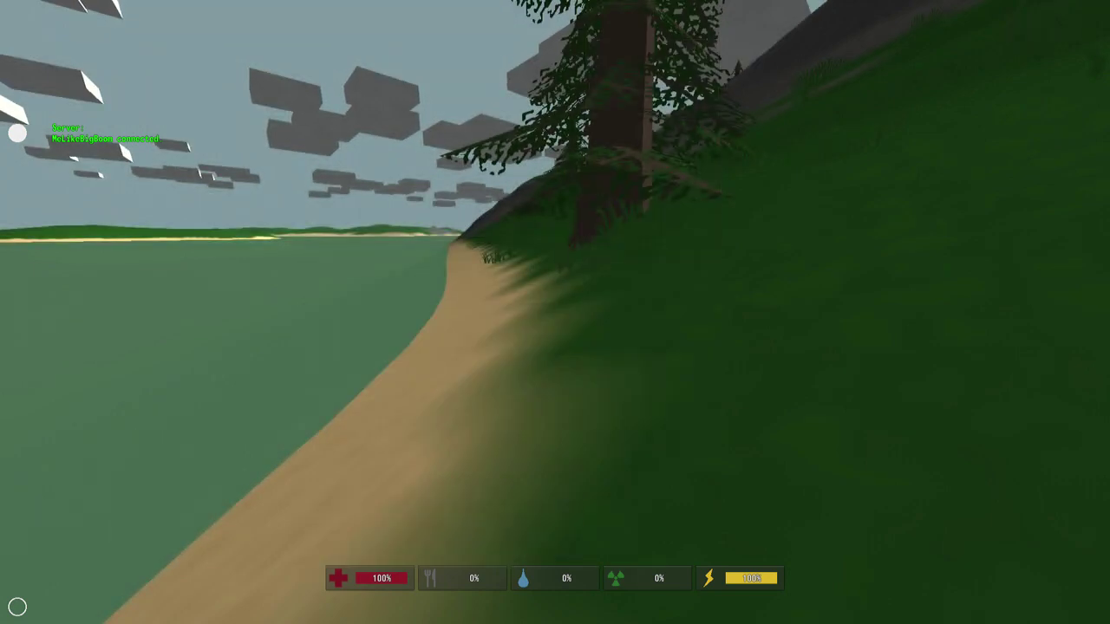
key("Escape")
left_click(577, 345)
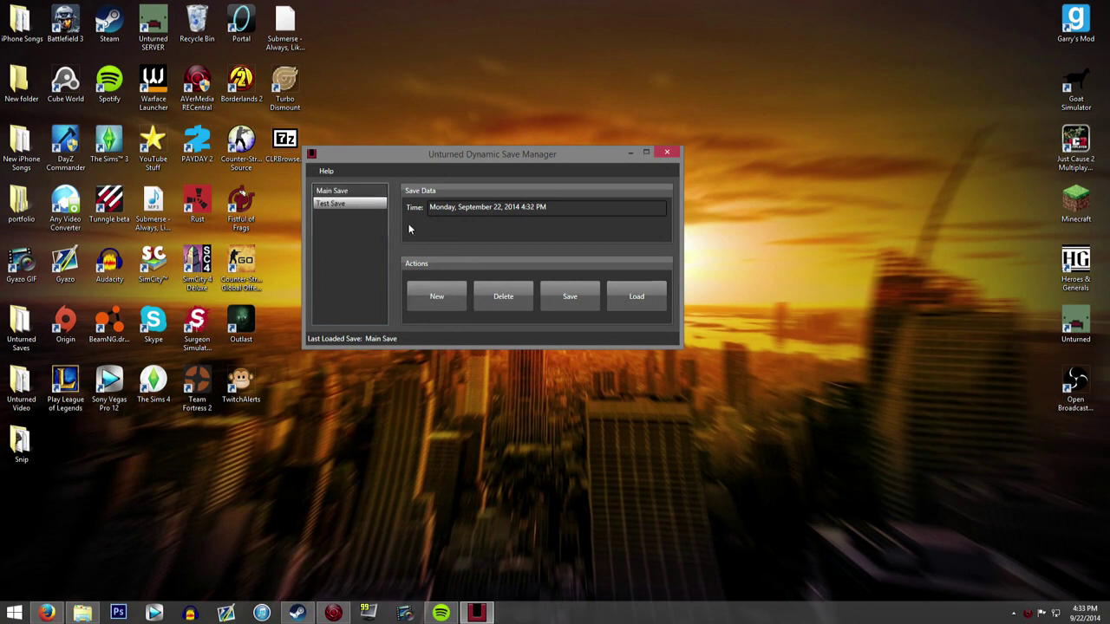
Load Test Save in the save manager, confirm it, and launch Unturned to play it
left_click(637, 296)
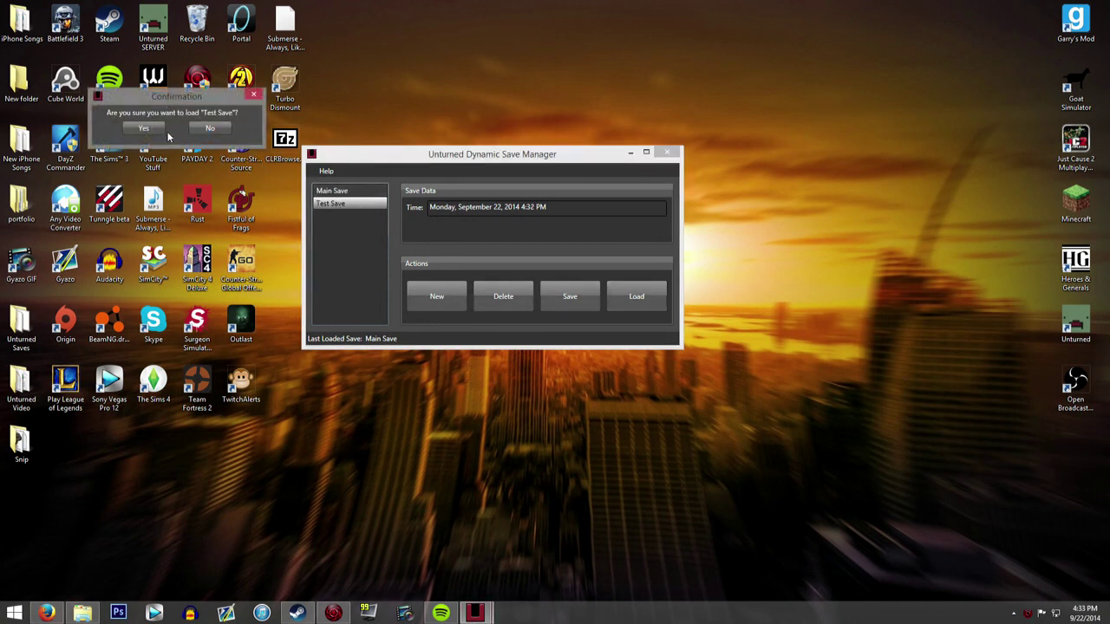
left_click(143, 127)
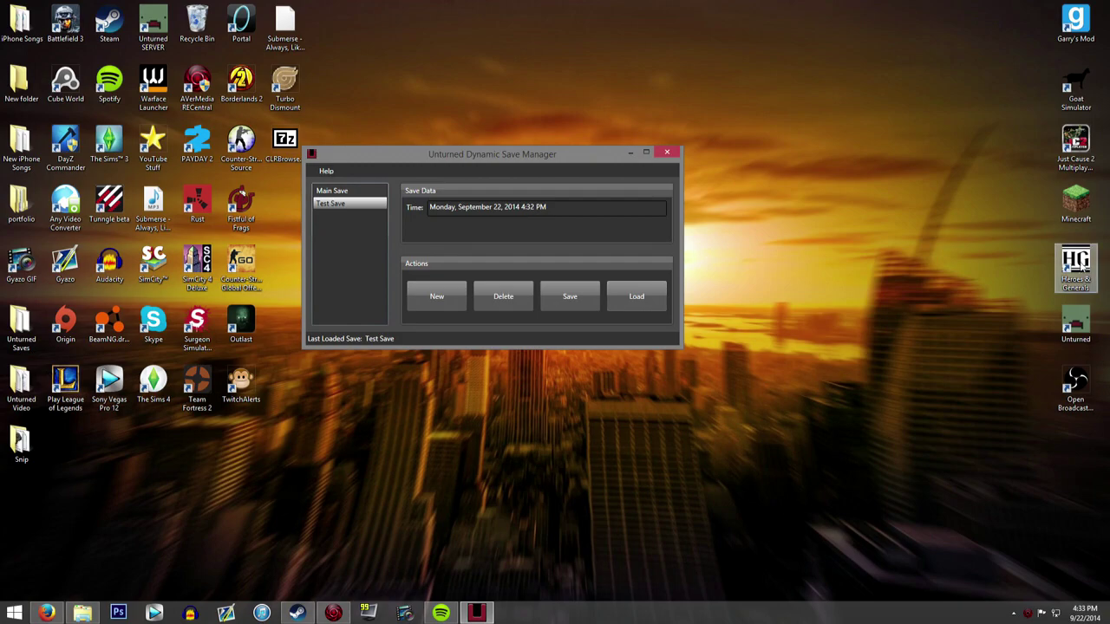
double_click(1075, 320)
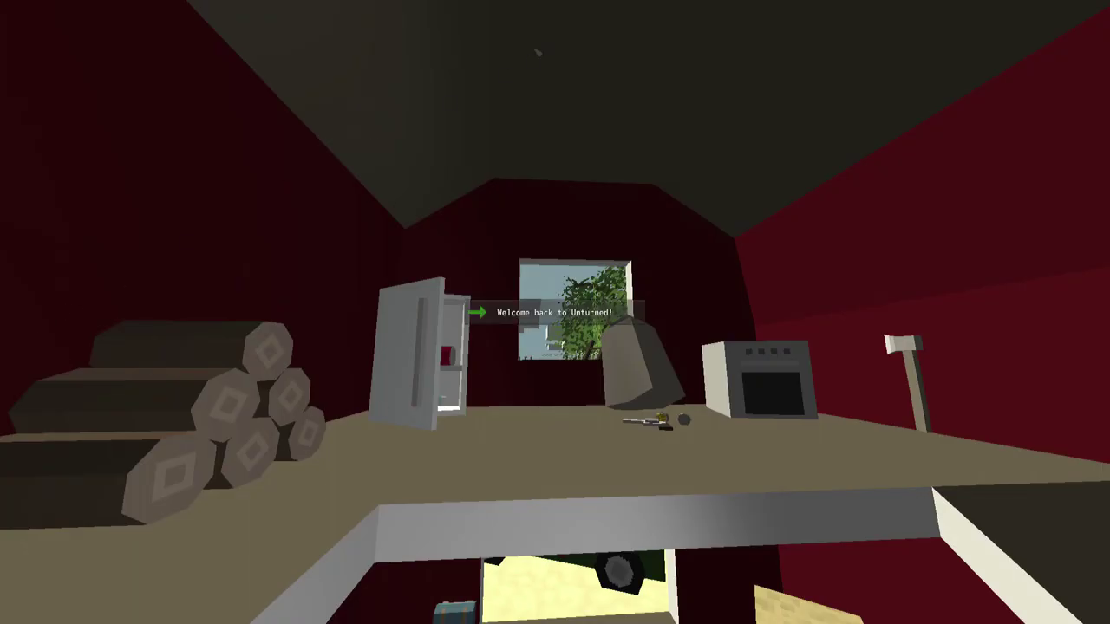
left_click(62, 284)
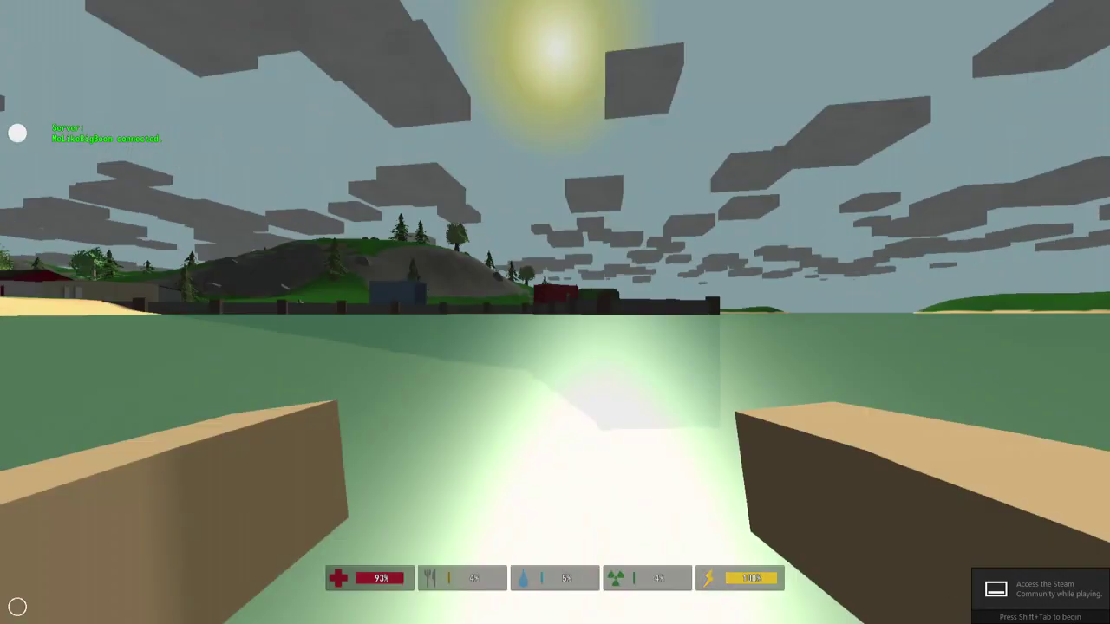
Swim the character to the sandy shore and open the inventory to check the carried items
key("shift+w")
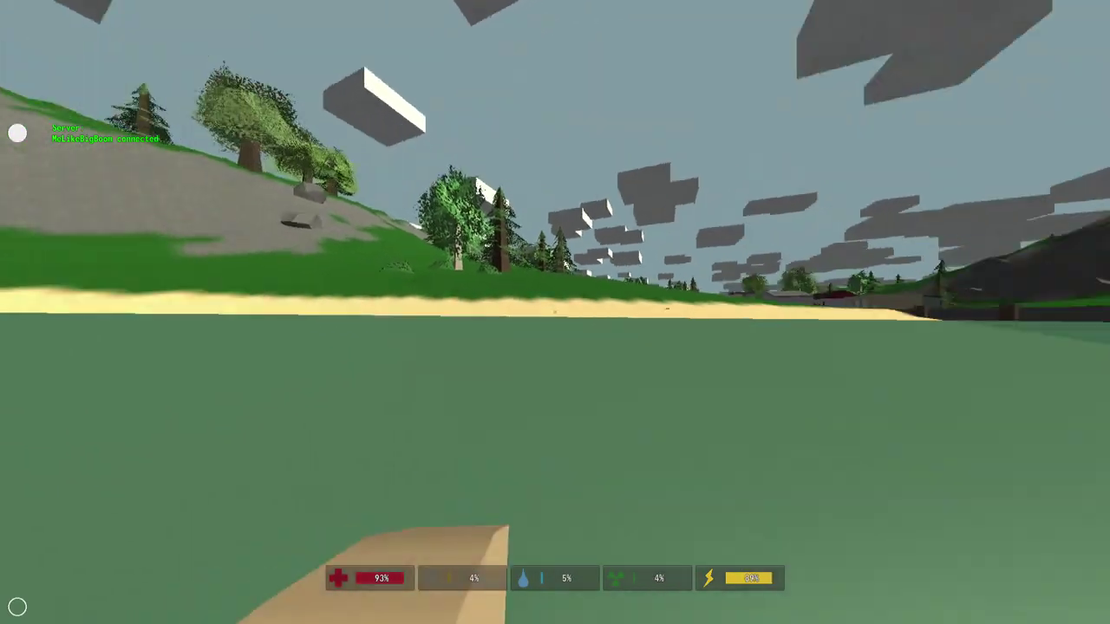
key("w")
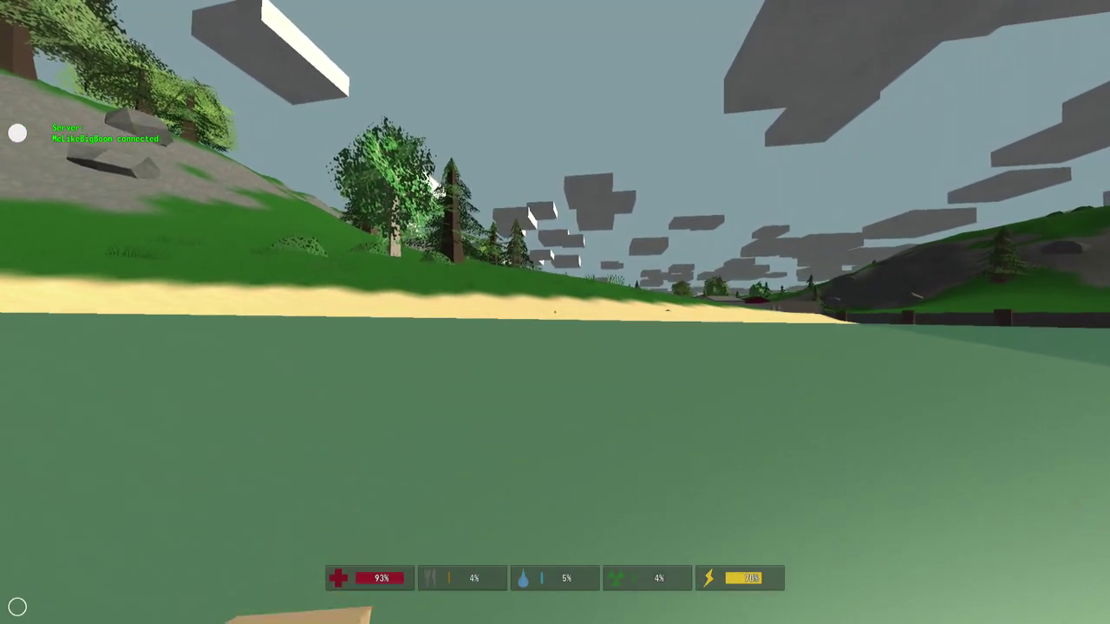
key("w")
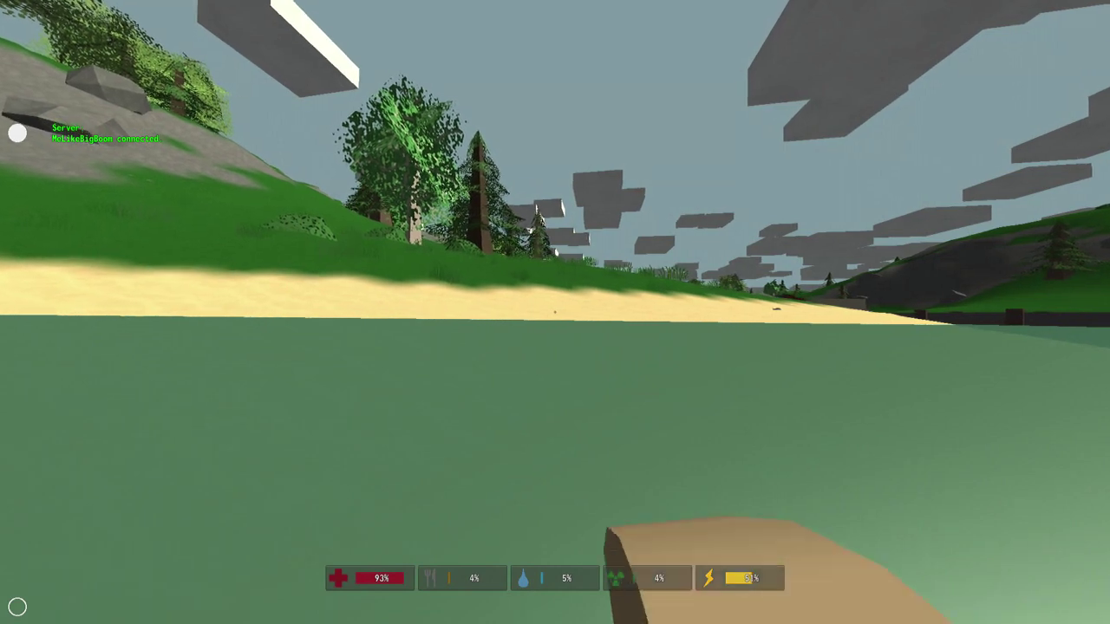
key("w")
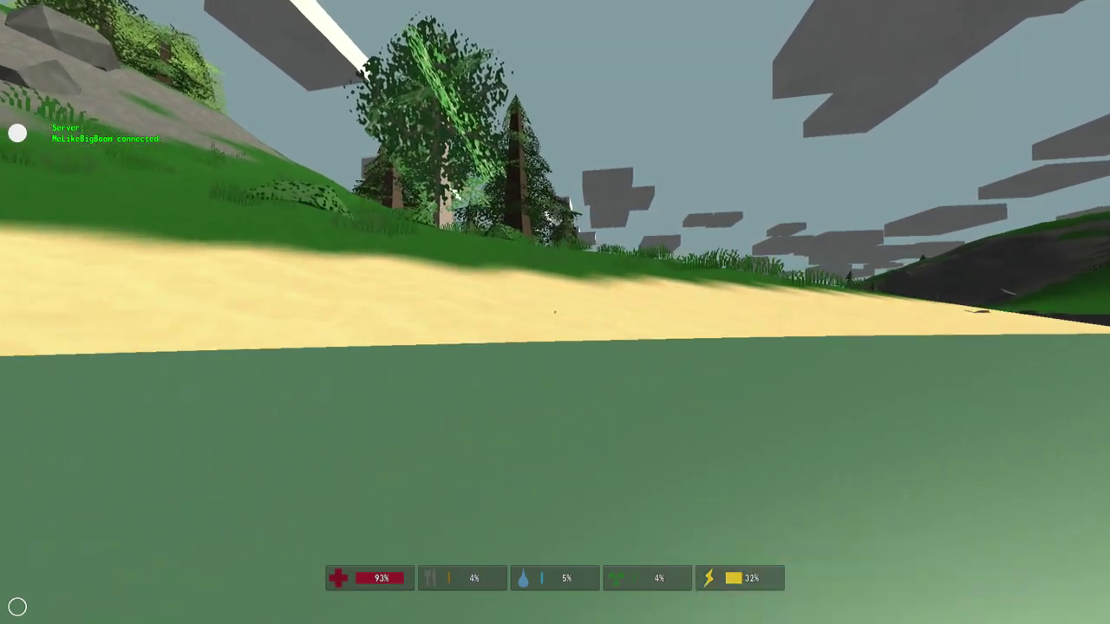
key("g")
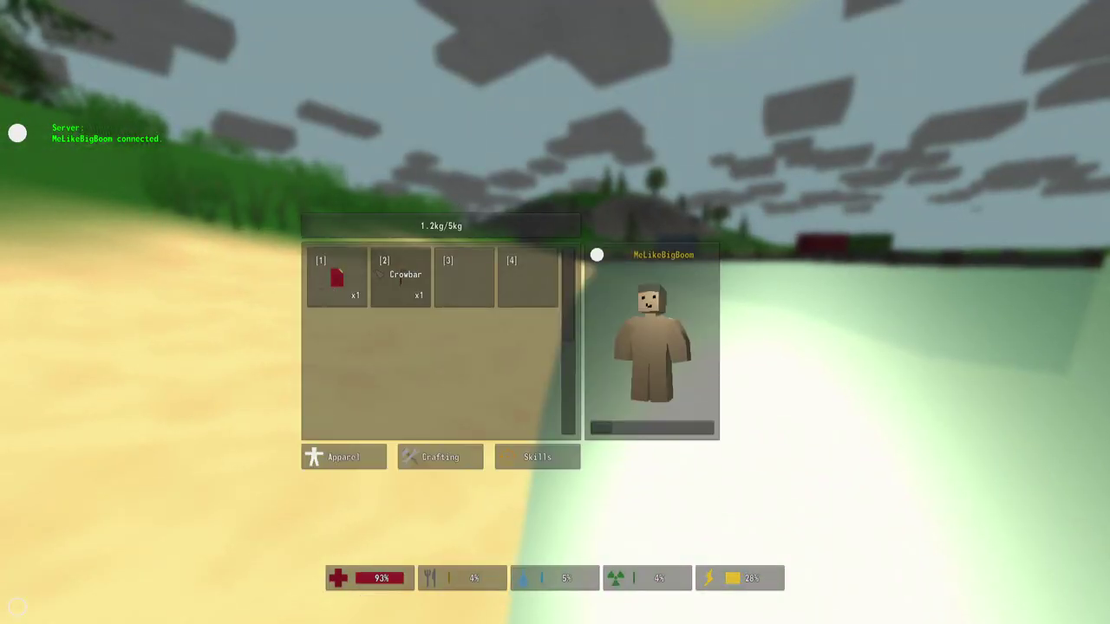
Close the game inventory and view the save manager's new-save name prompt without creating a save
key("g")
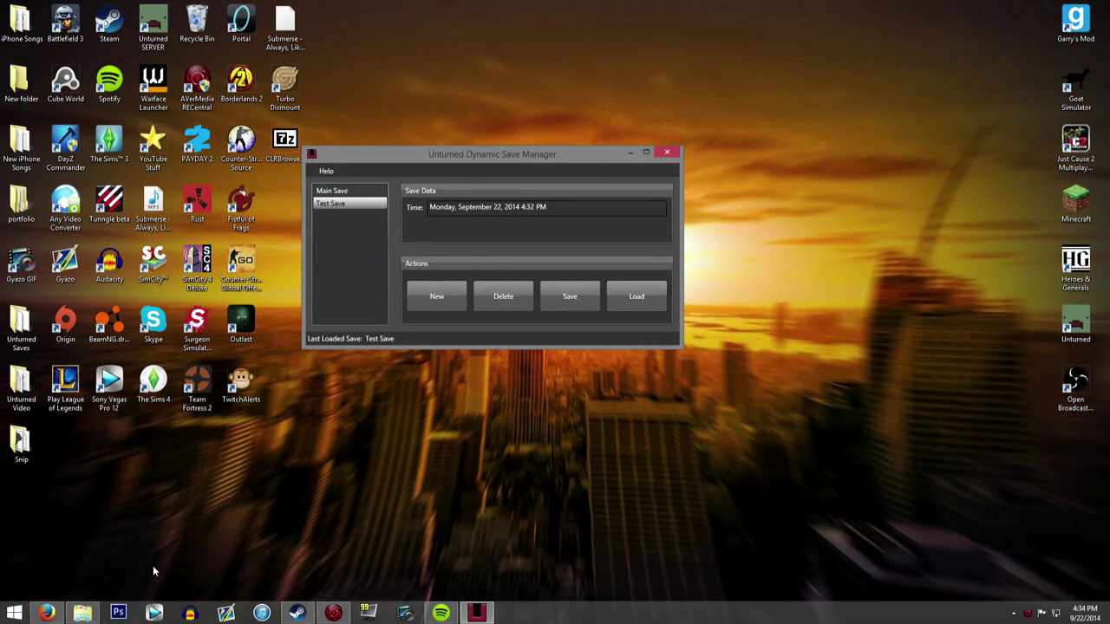
left_click(434, 303)
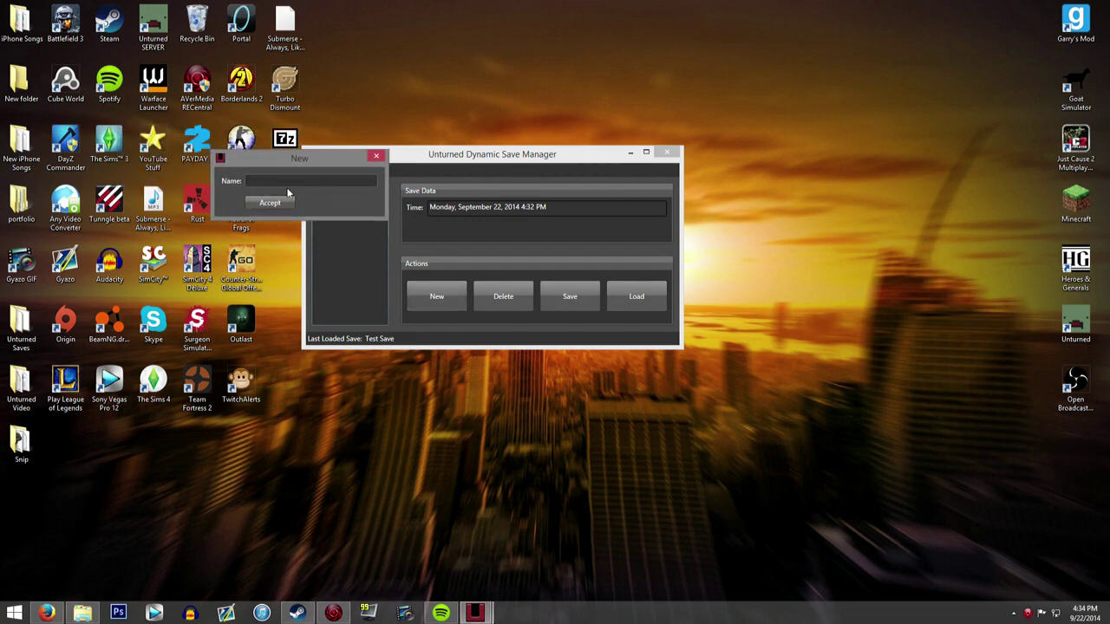
left_click(377, 156)
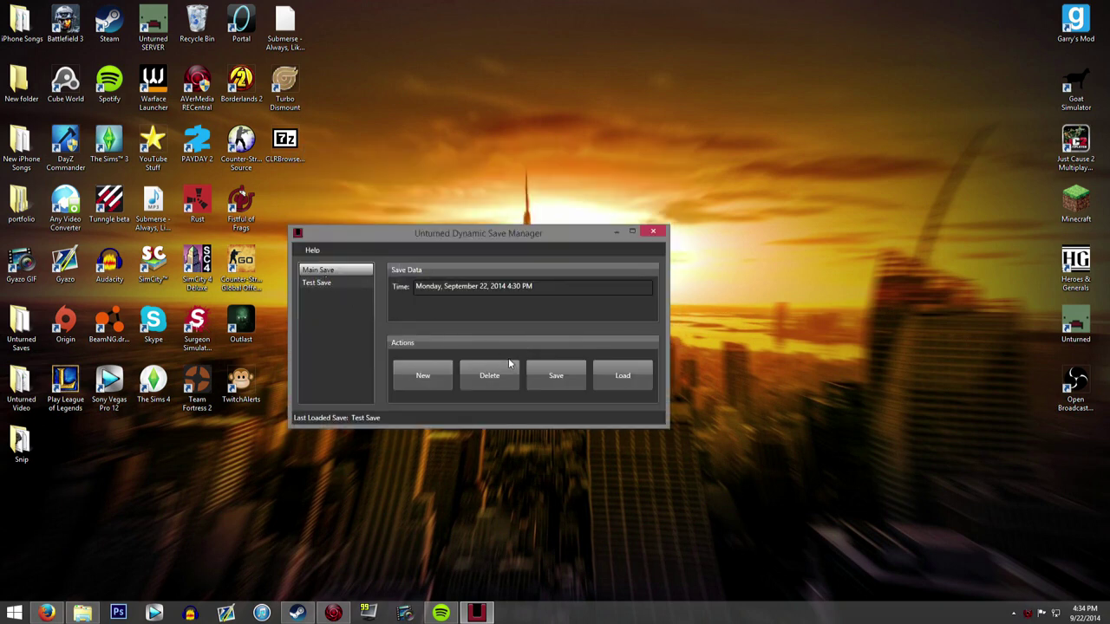
Save the current game state under the name Main Save and overwrite the existing save
left_click(573, 376)
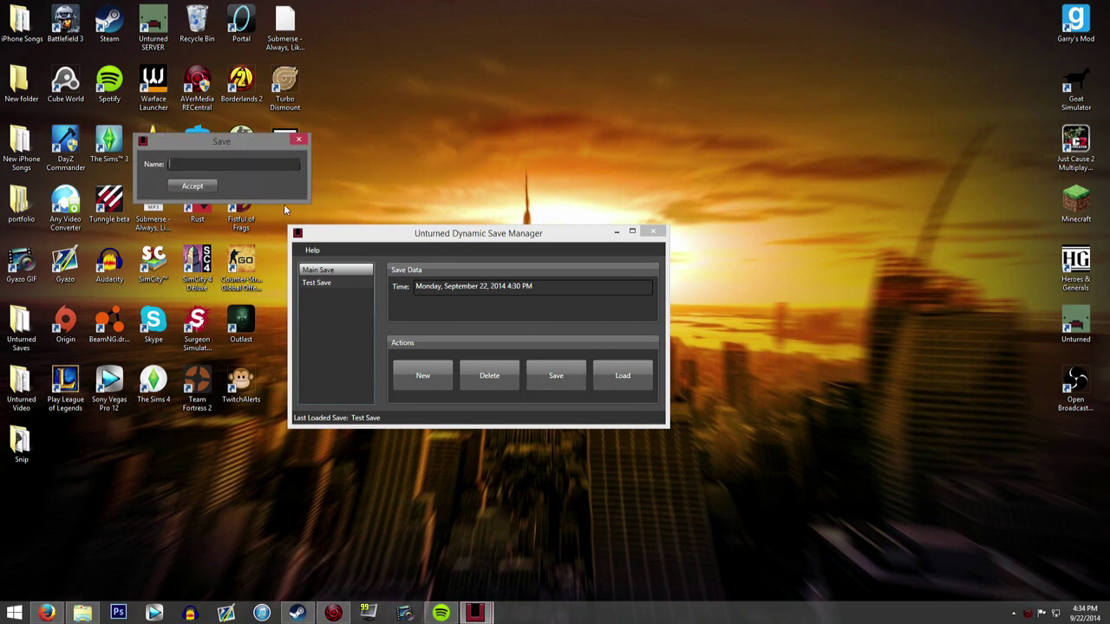
type("Main Save")
left_click(193, 188)
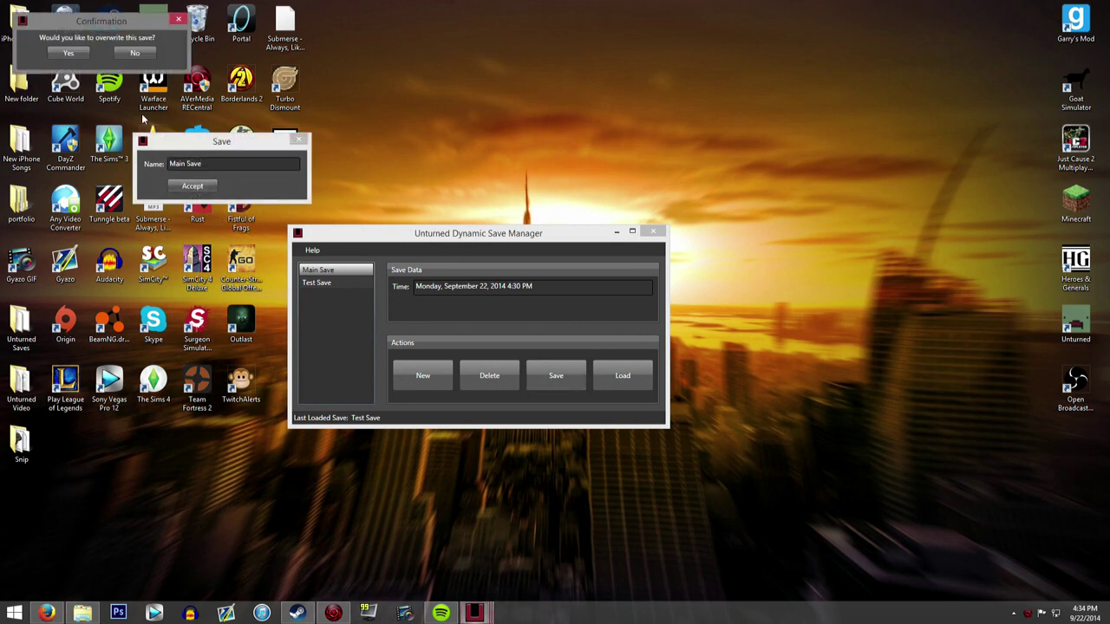
left_click(70, 59)
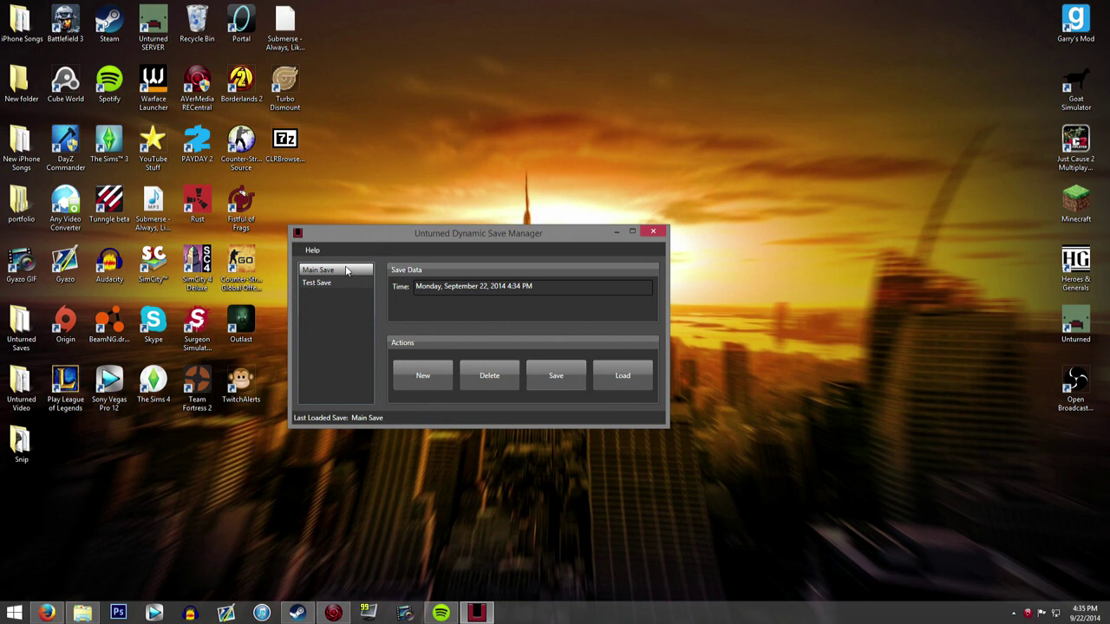
Select Test Save to view its save time, and check the contents of the Unturned Saves folder on the desktop
left_click(317, 283)
left_click_drag(432, 243, 491, 217)
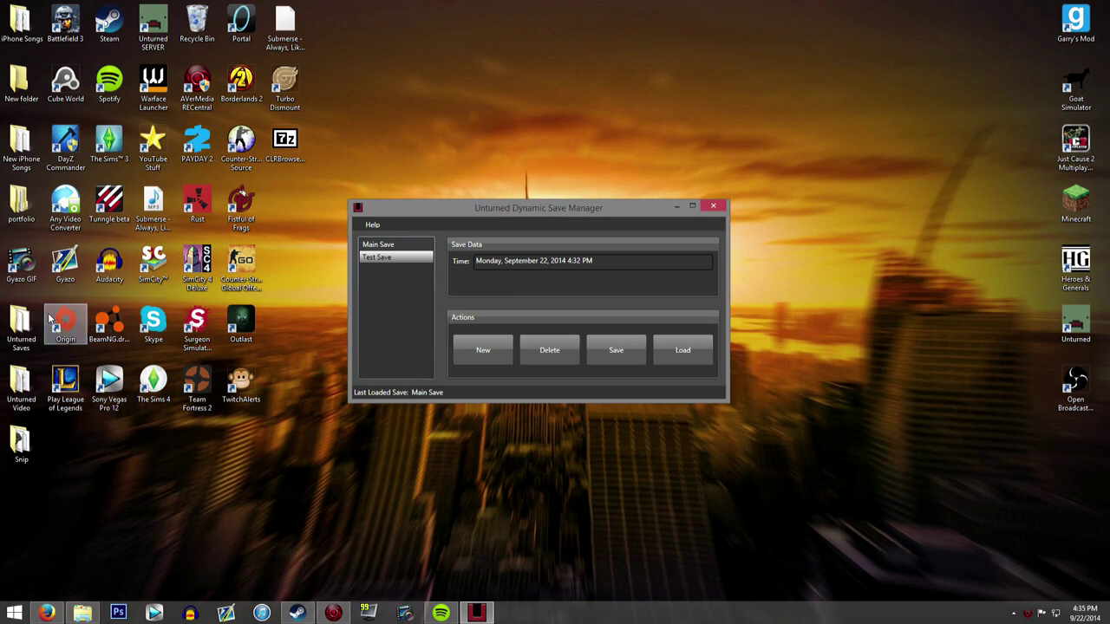
left_click(19, 319)
double_click(19, 318)
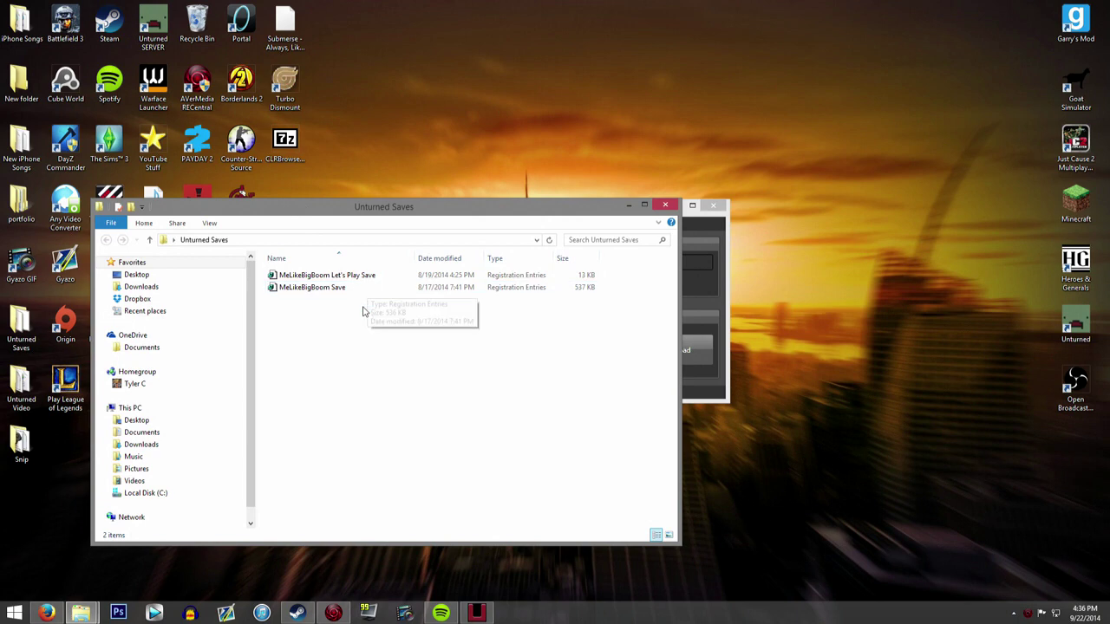
left_click(665, 205)
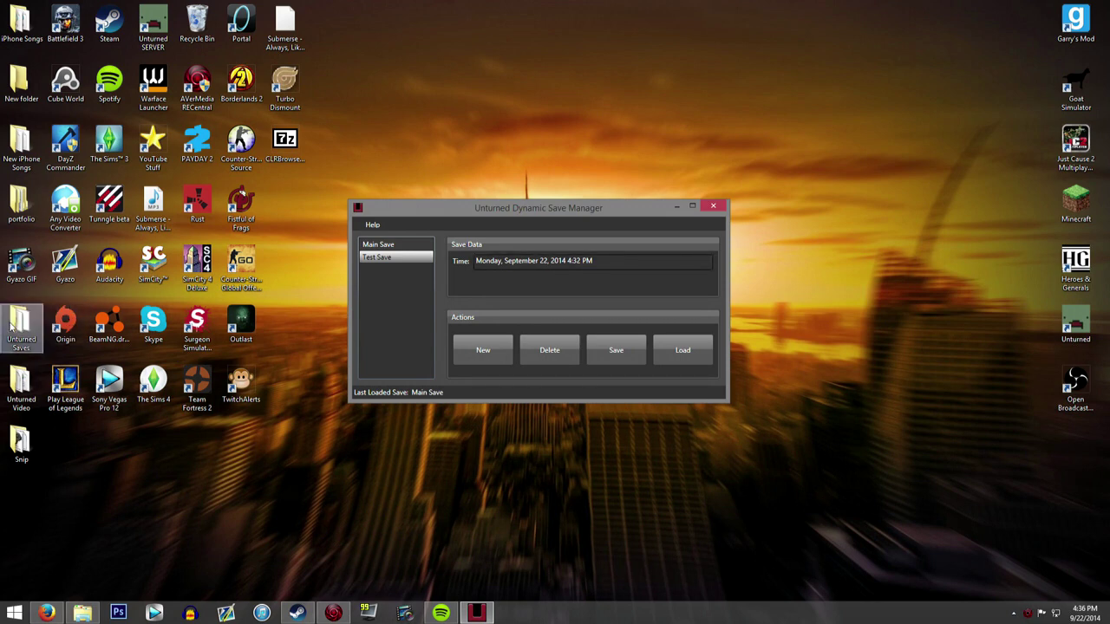
Close the save manager and move the Unturned Saver icon higher on the desktop, above the skyline
left_click(712, 205)
left_click_drag(548, 260, 593, 140)
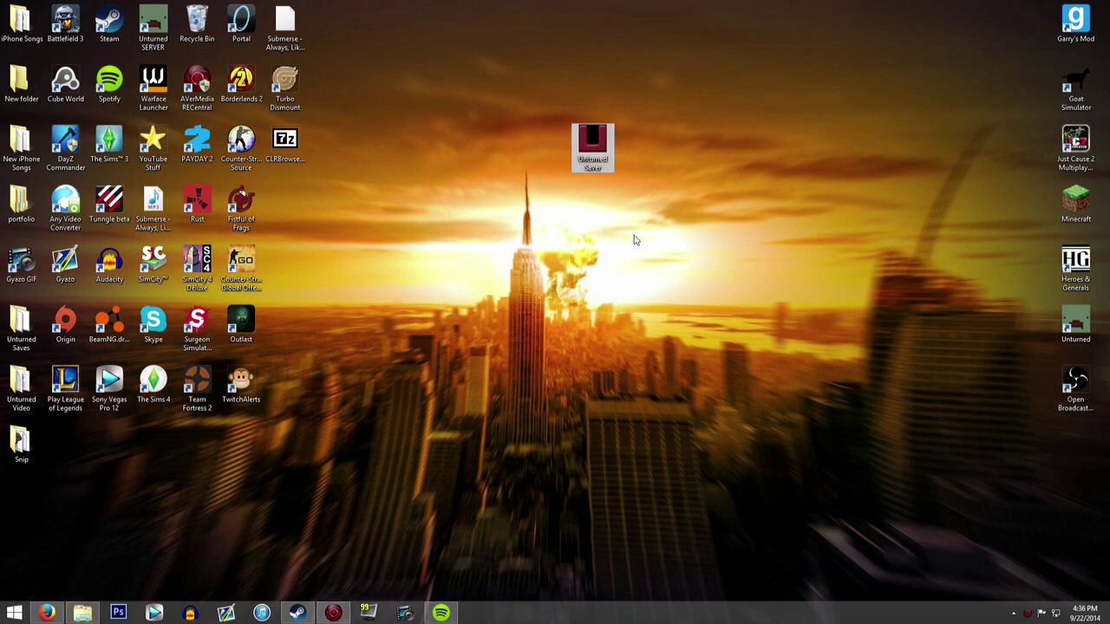